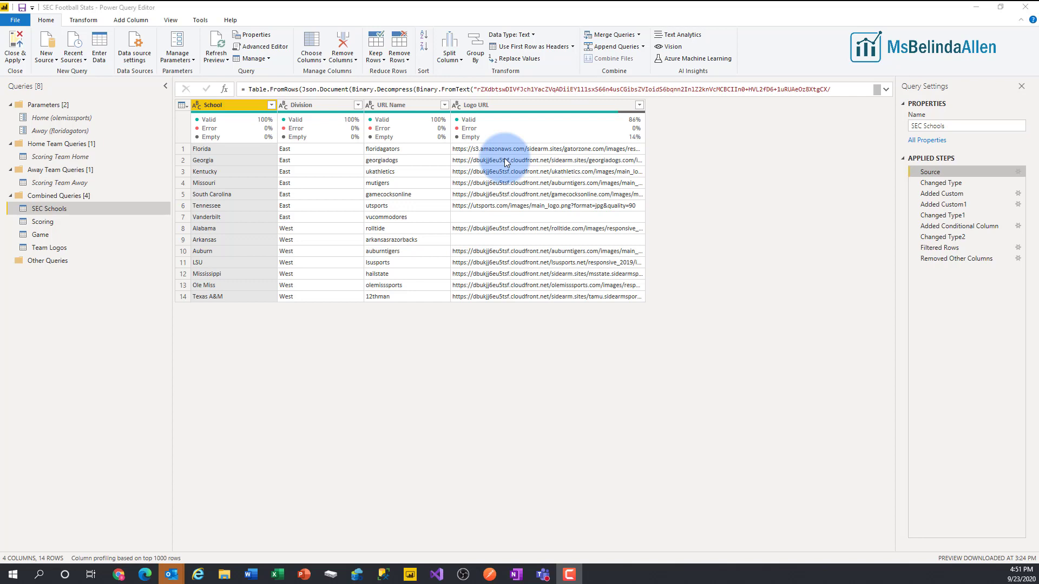
- Examine the SEC Schools query at its Removed Other Columns, Source and Added Custom steps
{"action": "left_click", "coordinate": [969, 260]}
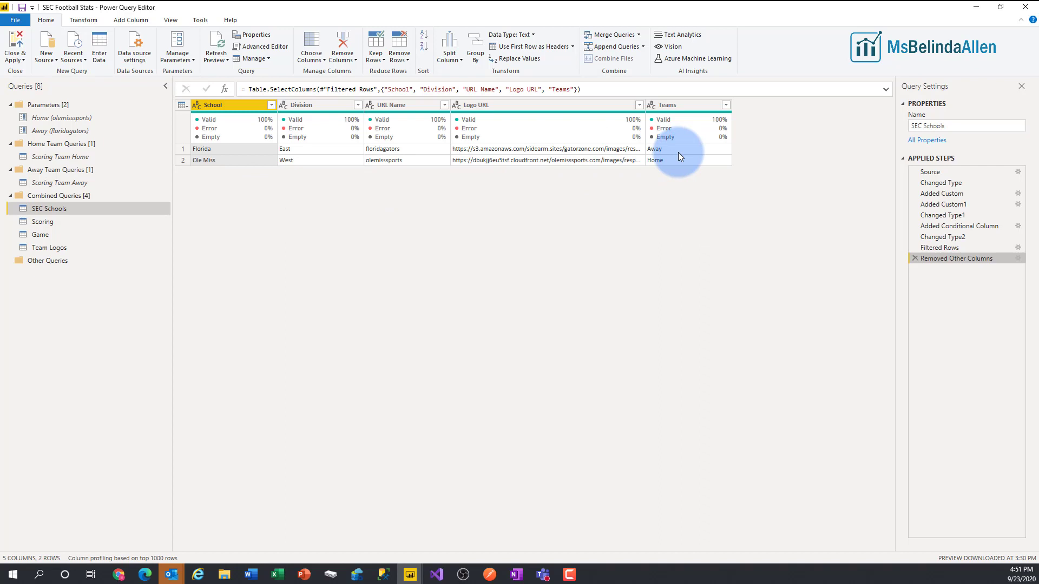
{"action": "left_click", "coordinate": [959, 172]}
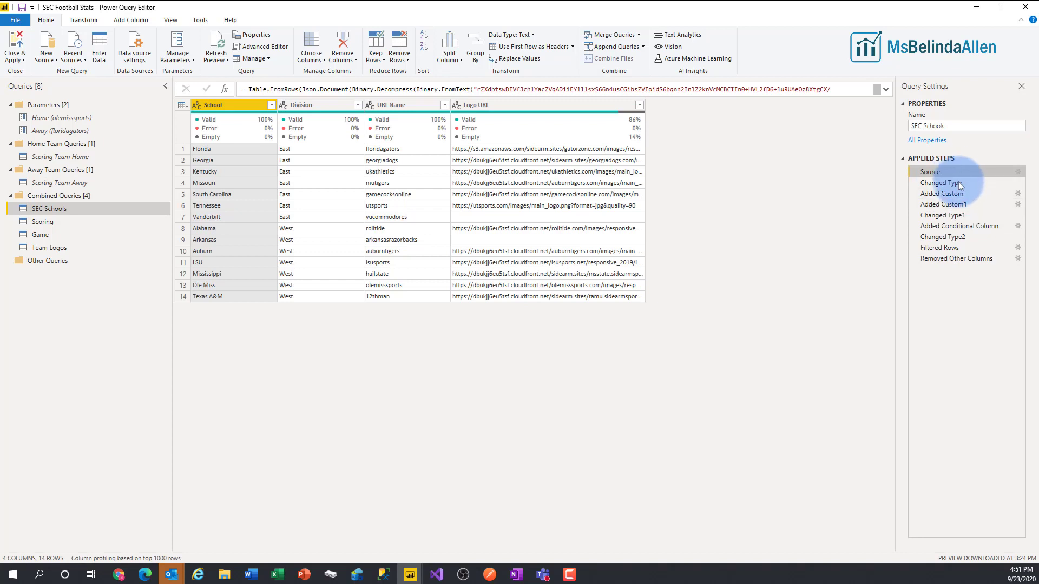
{"action": "left_click", "coordinate": [953, 194]}
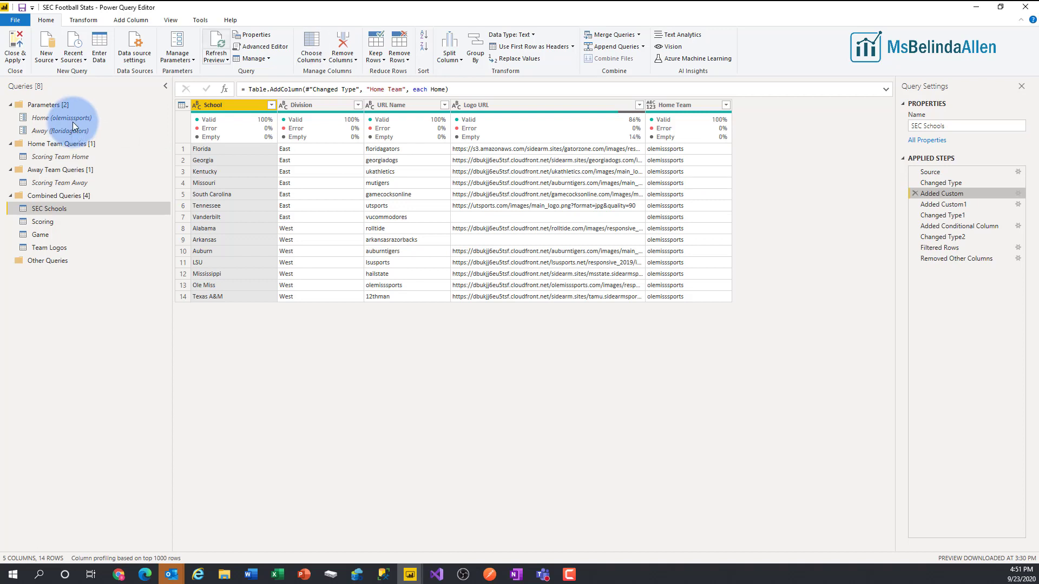
- Insert a custom column after the Added Custom step that returns the Away parameter
{"action": "left_click", "coordinate": [130, 20]}
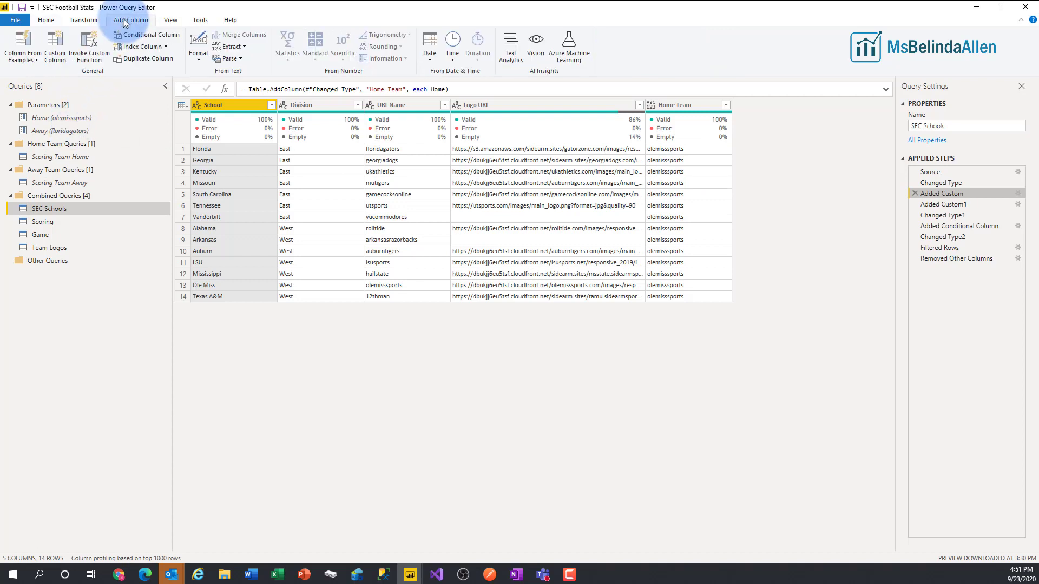
{"action": "left_click", "coordinate": [54, 49]}
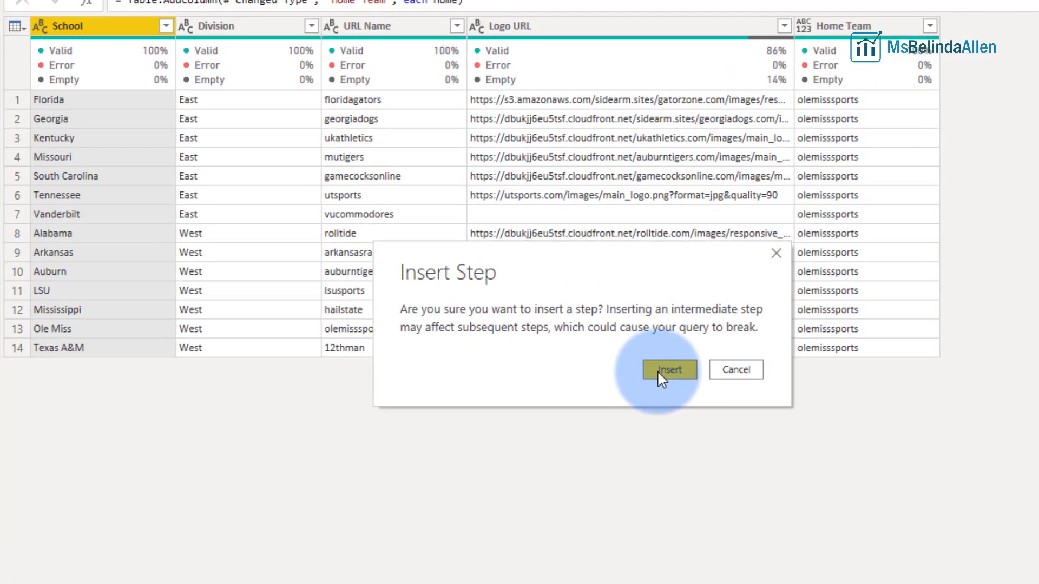
{"action": "left_click", "coordinate": [661, 370]}
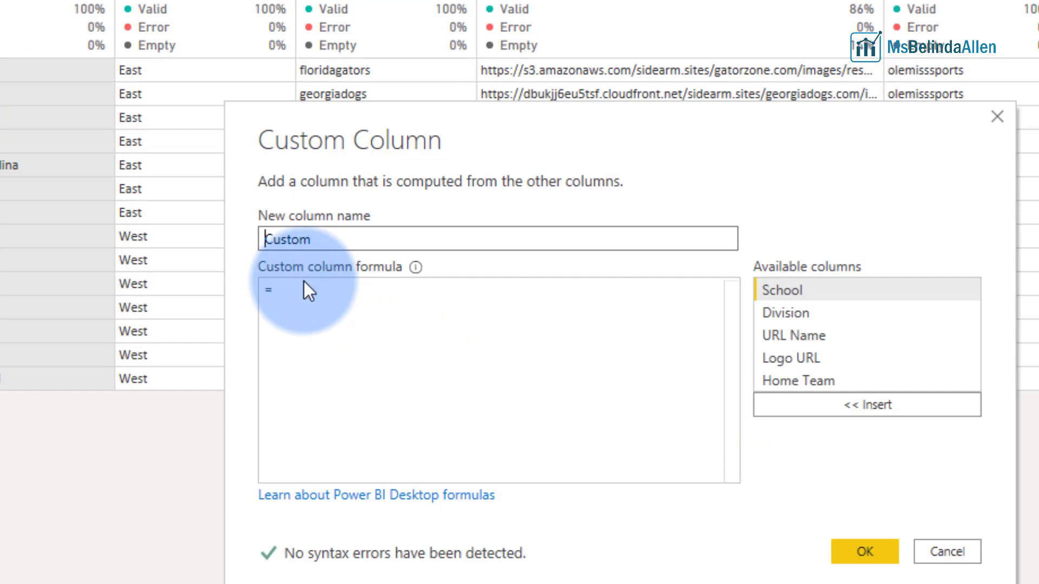
{"action": "left_click", "coordinate": [305, 282]}
{"action": "type", "text": "away"}
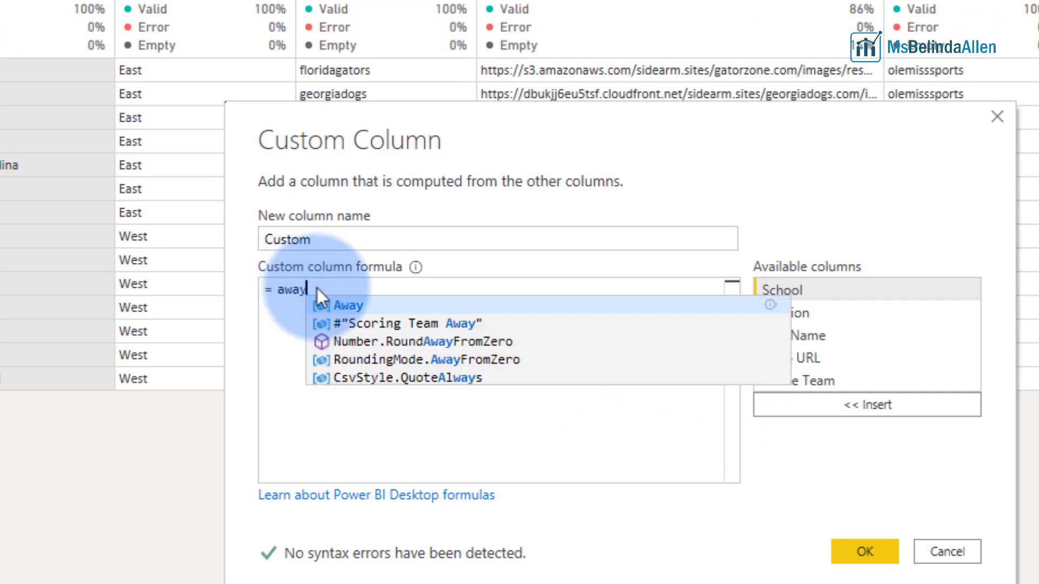
{"action": "left_click", "coordinate": [349, 306]}
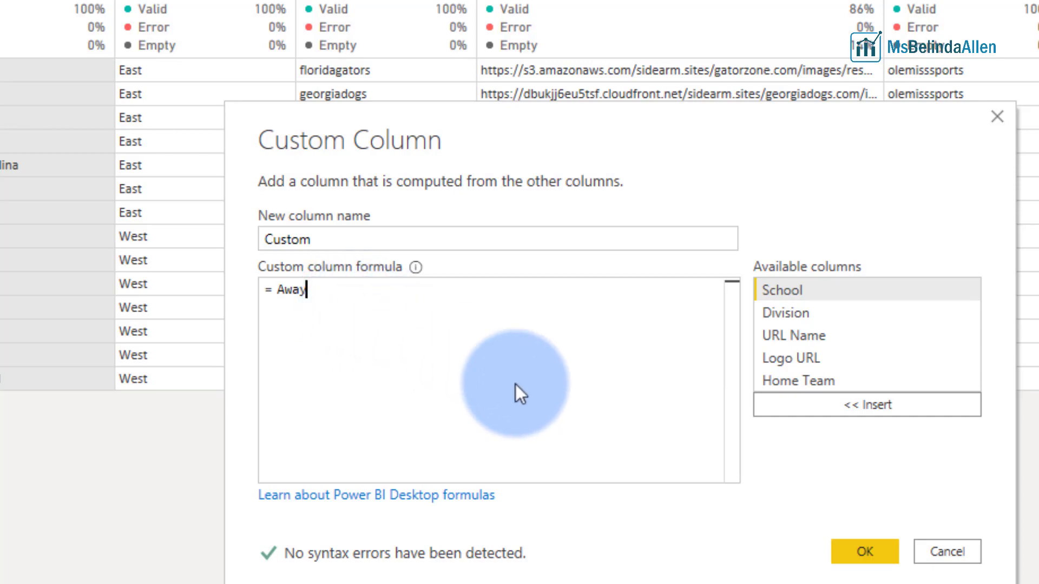
{"action": "left_click", "coordinate": [869, 553]}
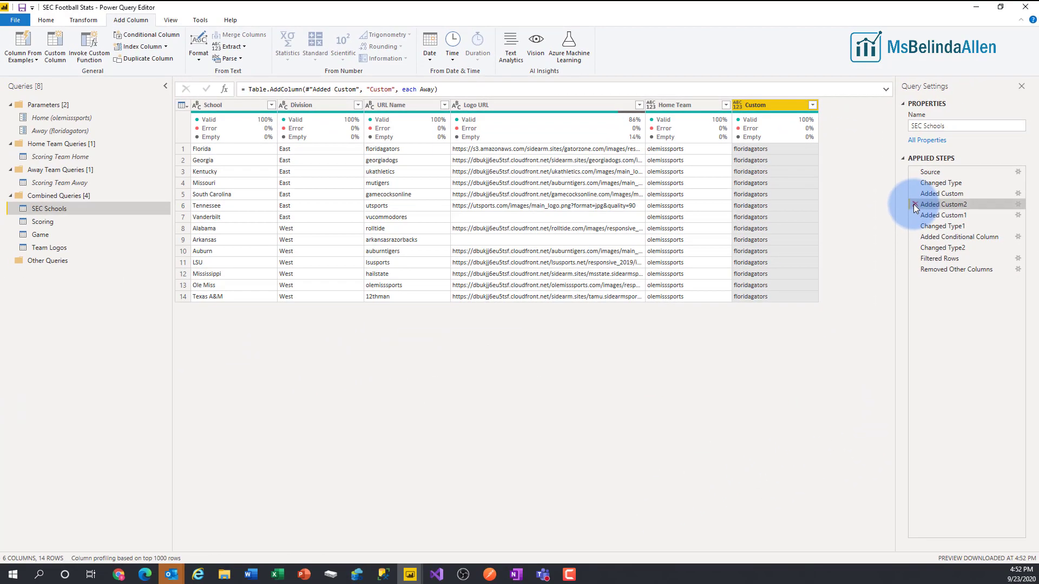
- Delete the newly inserted Added Custom2 step from the SEC Schools query
{"action": "left_click", "coordinate": [913, 204]}
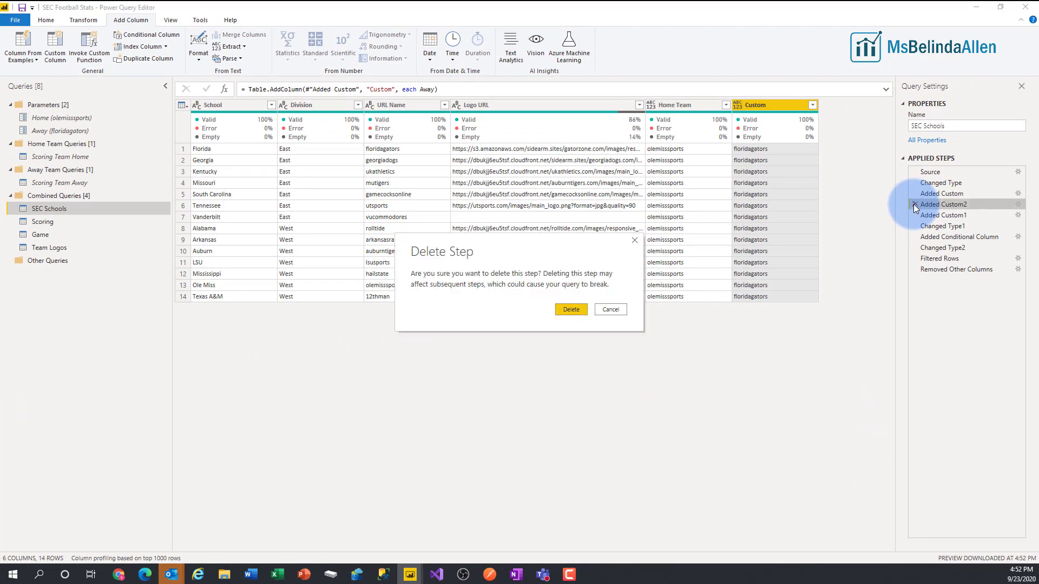
{"action": "left_click", "coordinate": [563, 310]}
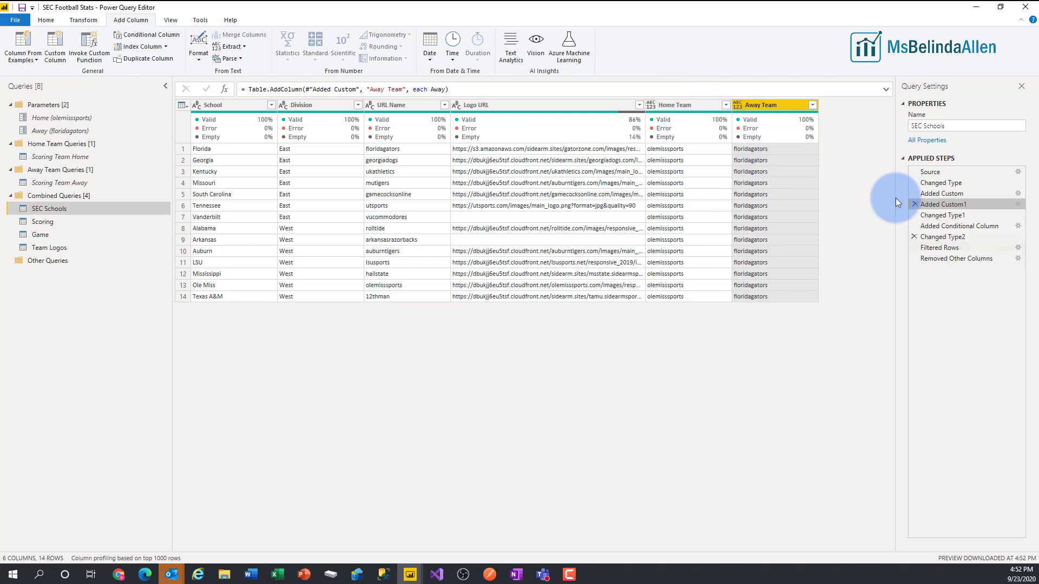
- Examine the clauses, outputs and else value that define the Teams conditional column, and close its settings
{"action": "left_click", "coordinate": [958, 224]}
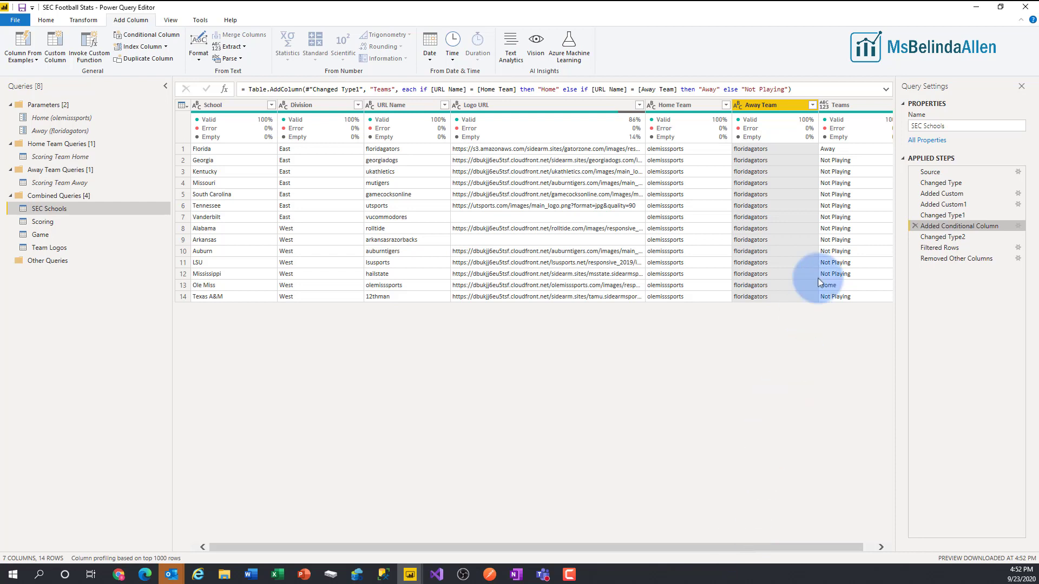
{"action": "left_click", "coordinate": [1020, 227]}
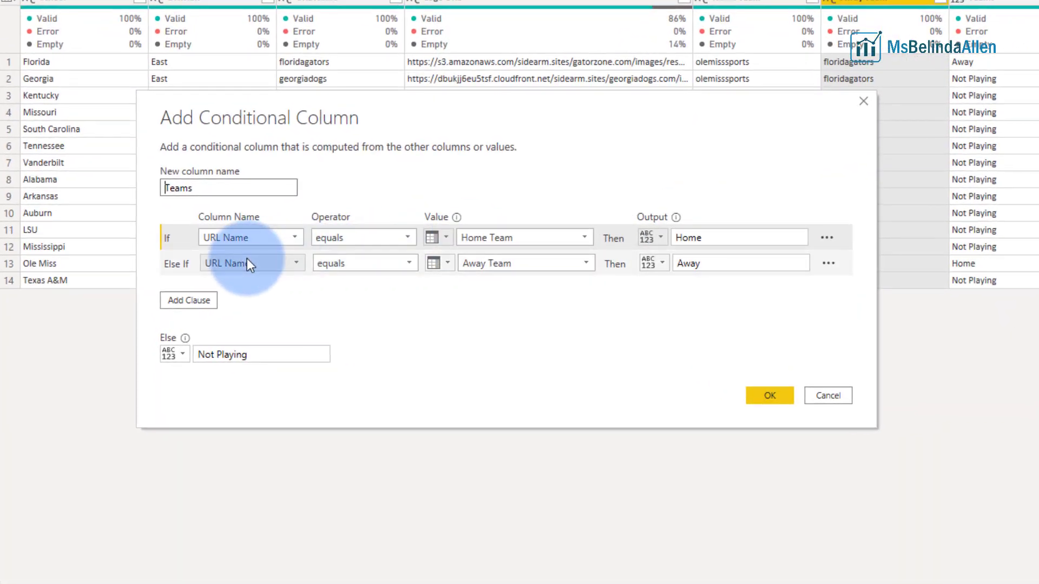
{"action": "left_click_drag", "start_coordinate": [342, 100], "coordinate": [343, 238]}
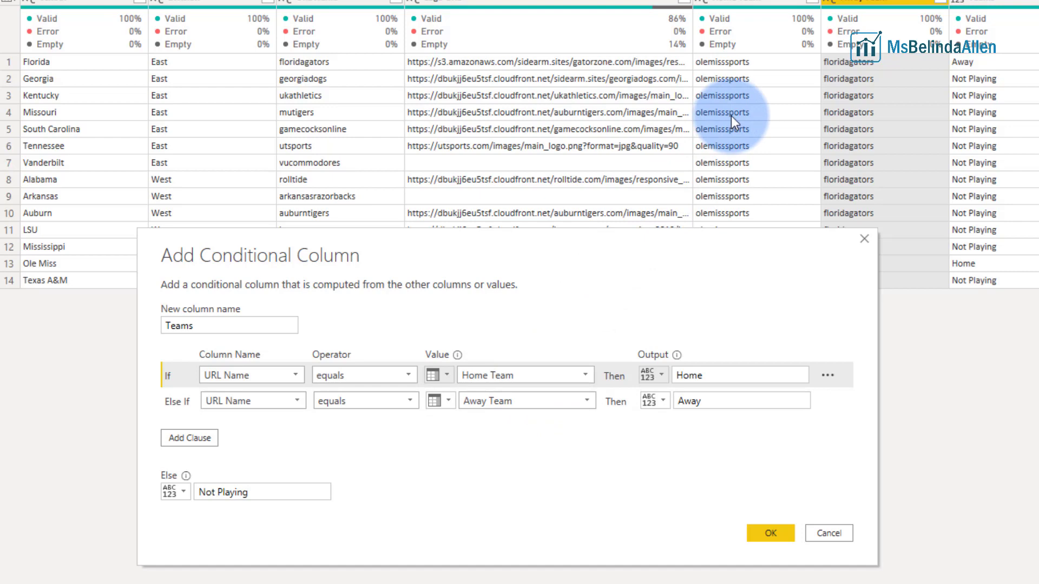
{"action": "left_click", "coordinate": [747, 375]}
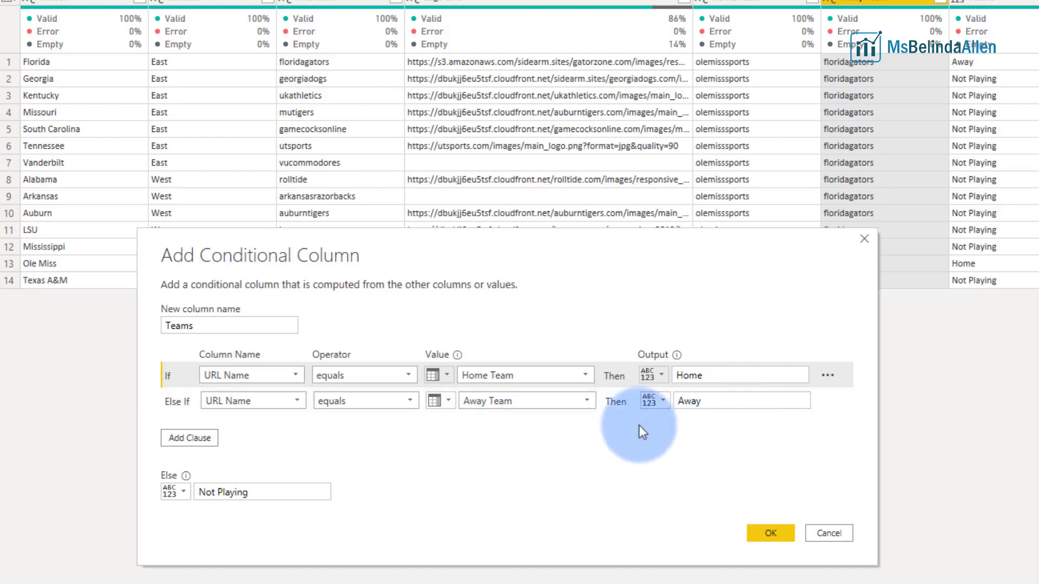
{"action": "left_click", "coordinate": [244, 500]}
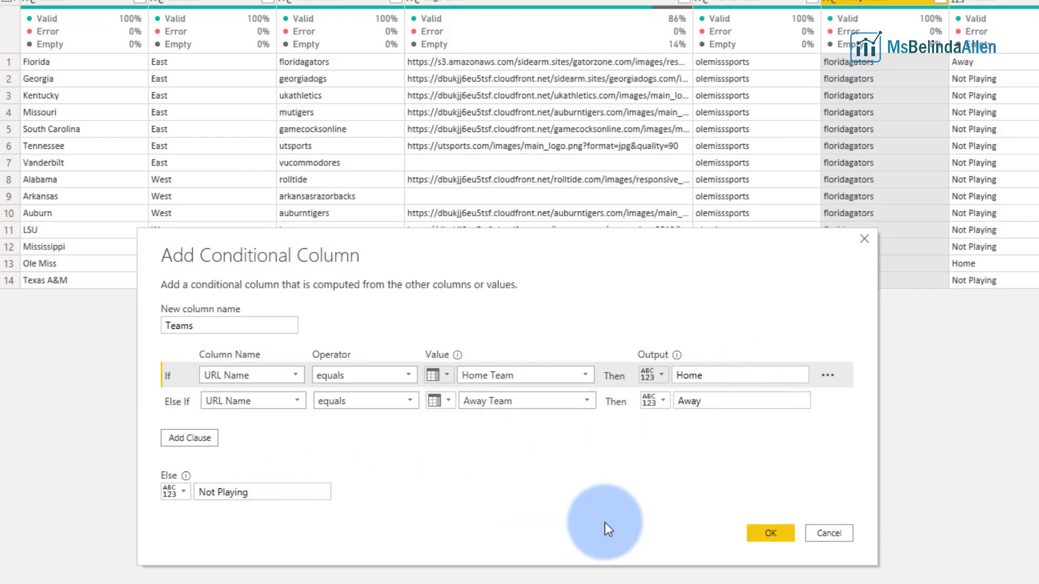
{"action": "left_click", "coordinate": [771, 533]}
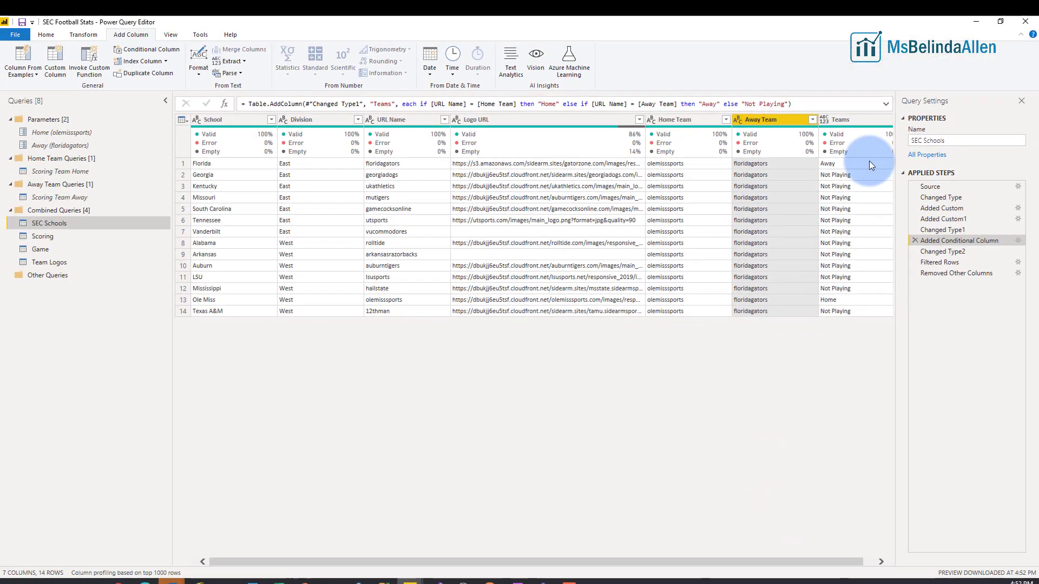
- Examine the Teams column values, the Filtered Rows step and the Removed Other Columns step of SEC Schools
{"action": "left_click_drag", "start_coordinate": [788, 560], "coordinate": [824, 560]}
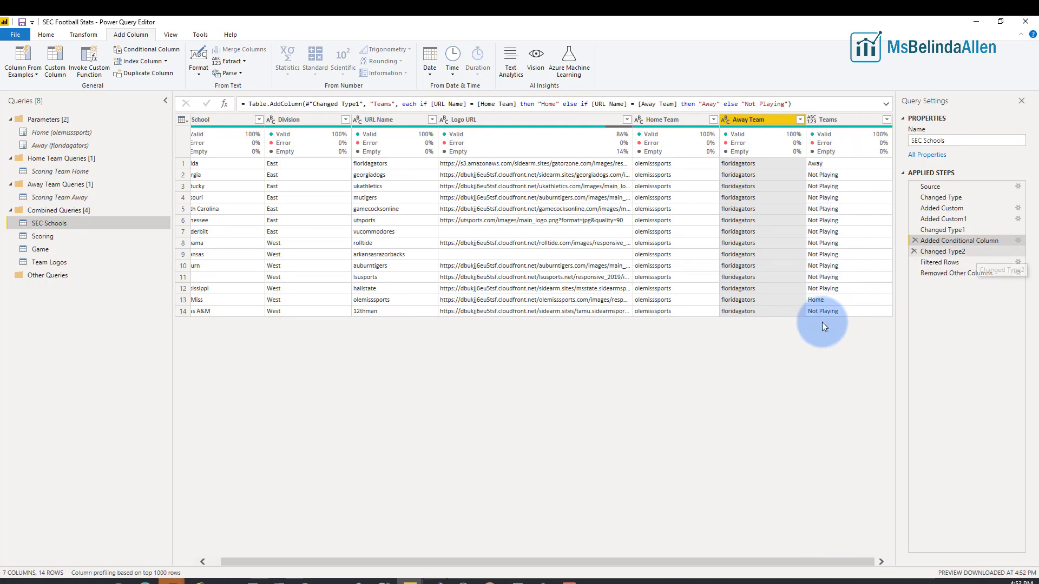
{"action": "left_click", "coordinate": [947, 263]}
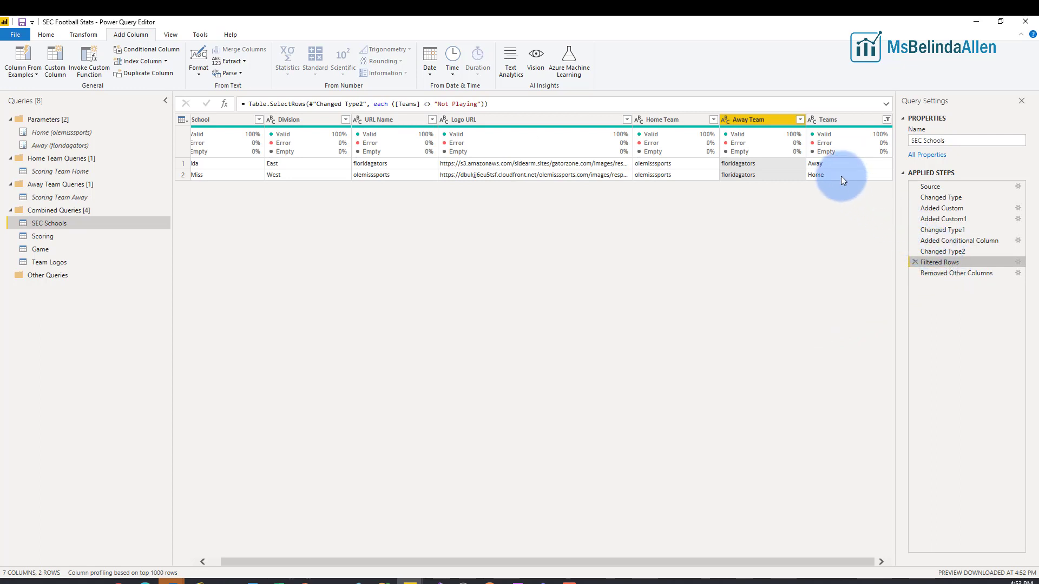
{"action": "left_click", "coordinate": [969, 273]}
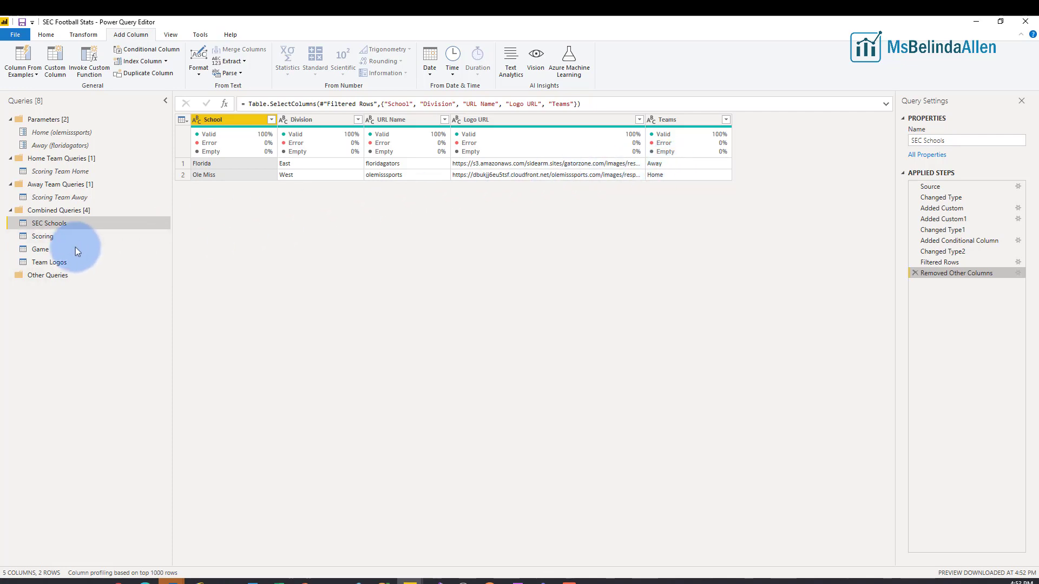
- Examine how the Team Logos query transforms SEC Schools, going through its applied steps from Source to Renamed Columns
{"action": "left_click_drag", "start_coordinate": [40, 252], "coordinate": [40, 251]}
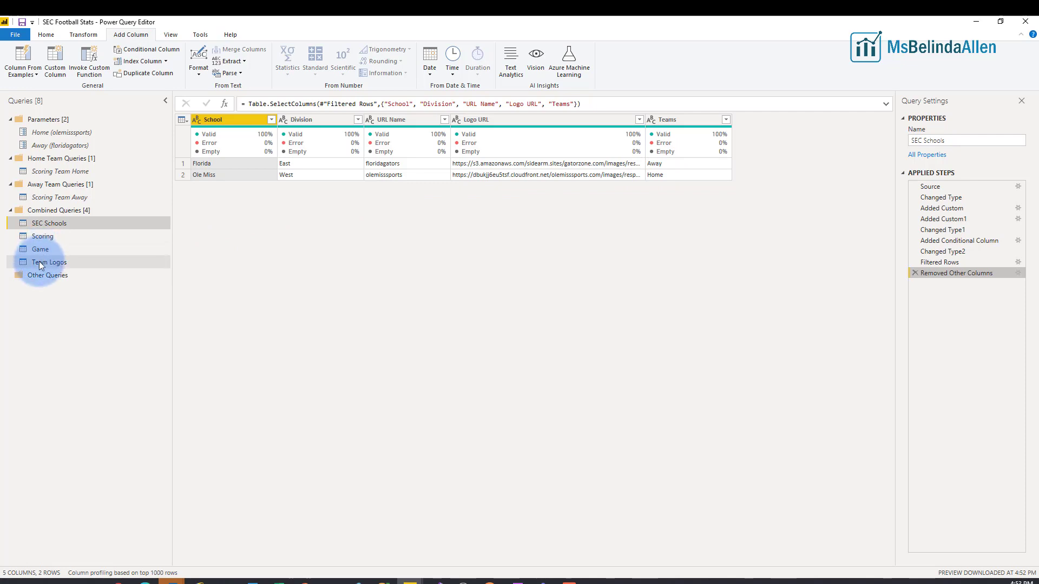
{"action": "left_click", "coordinate": [38, 265]}
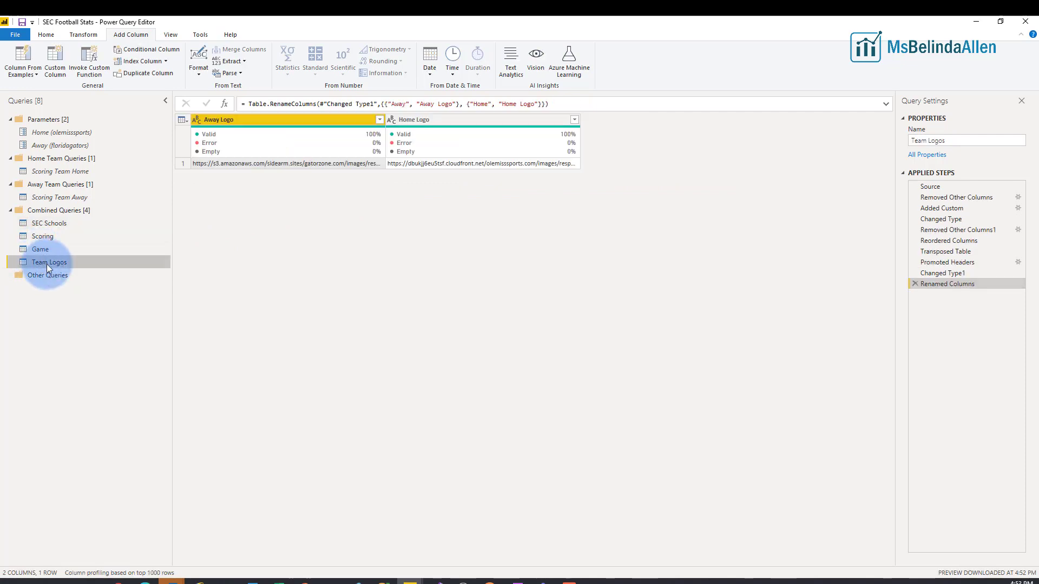
{"action": "left_click", "coordinate": [952, 188]}
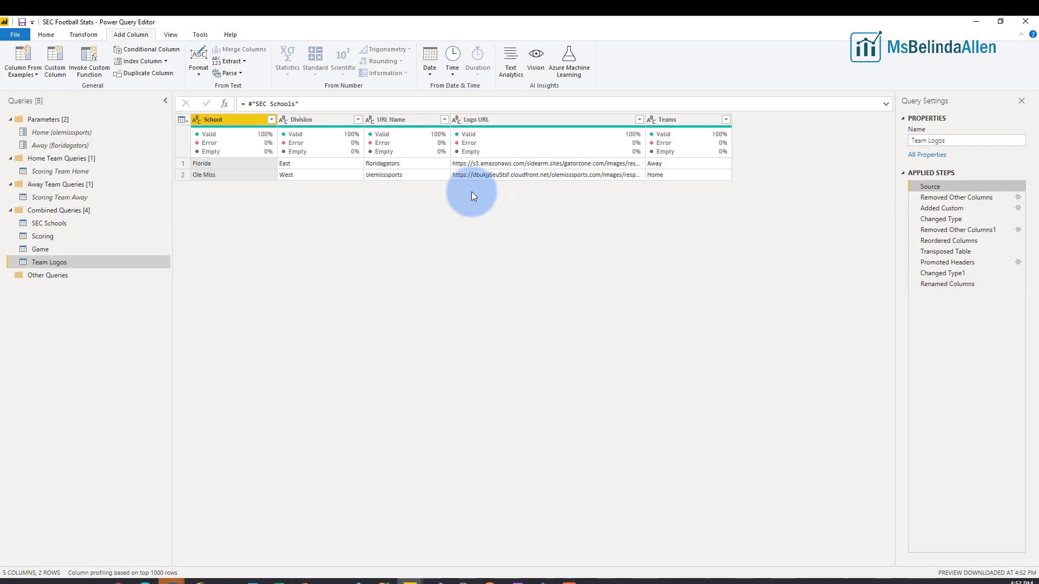
{"action": "left_click", "coordinate": [969, 212]}
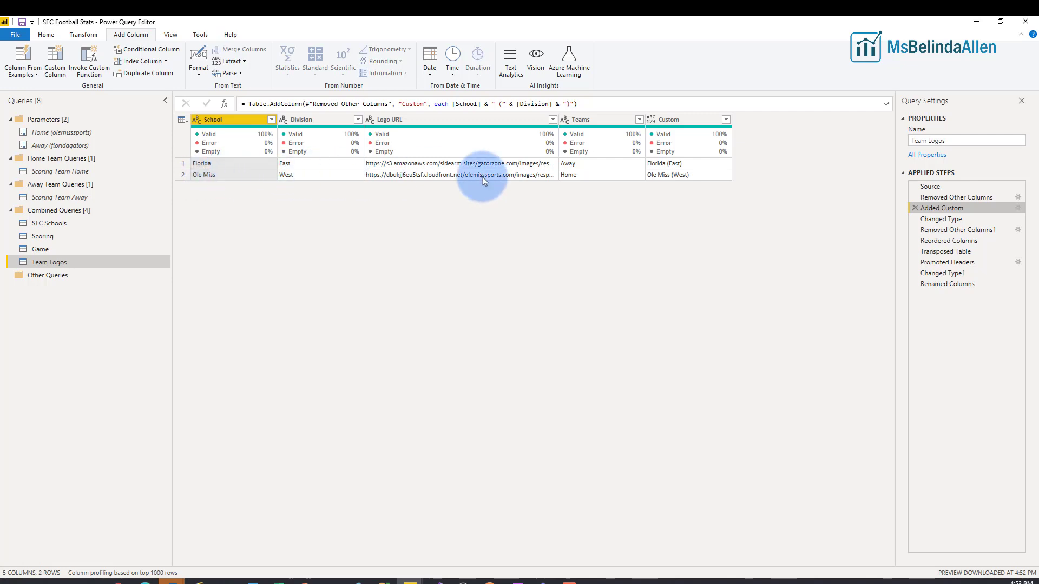
{"action": "left_click", "coordinate": [952, 242]}
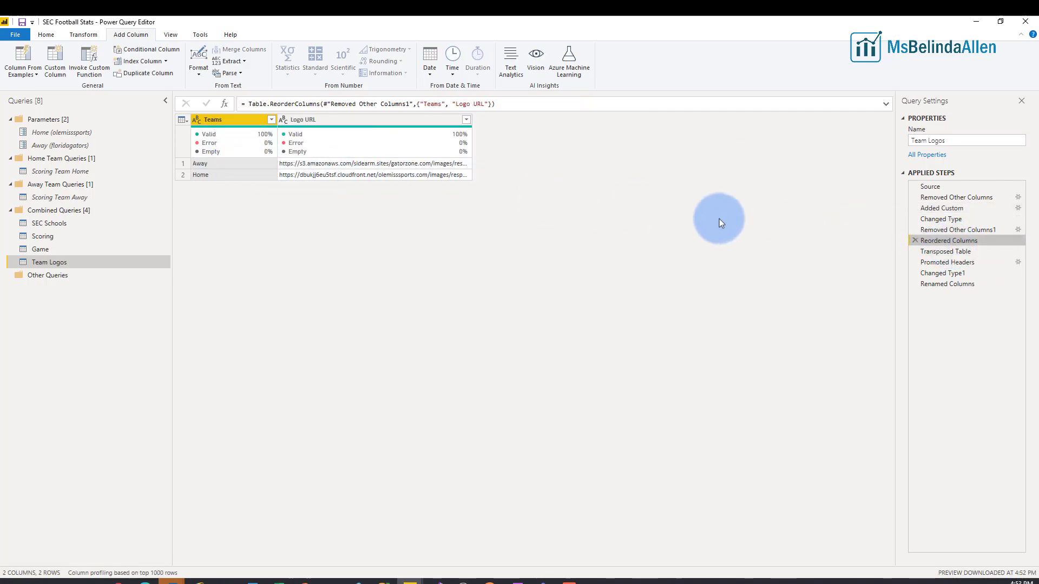
{"action": "left_click", "coordinate": [952, 252]}
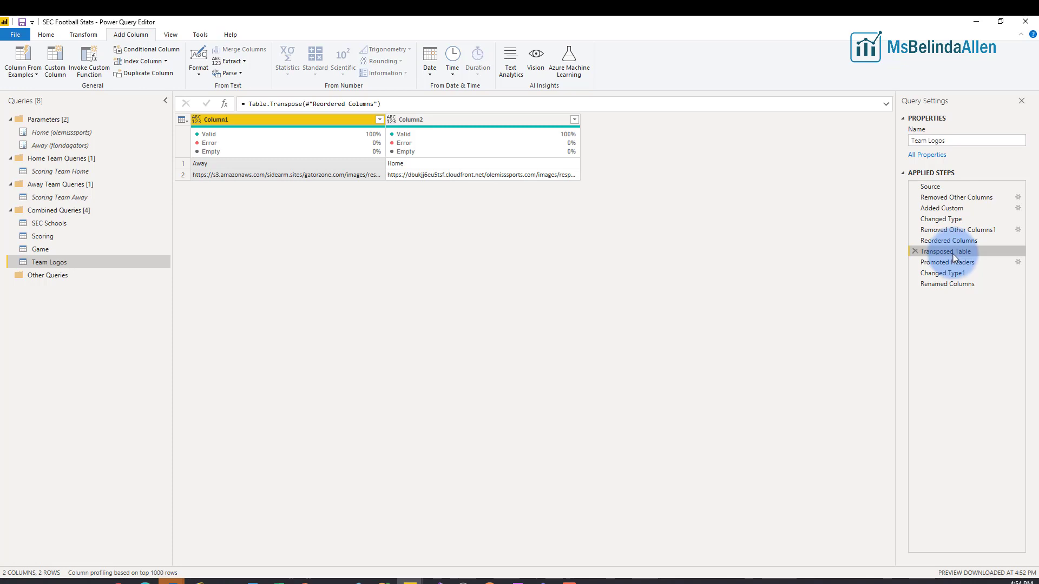
{"action": "left_click", "coordinate": [953, 262]}
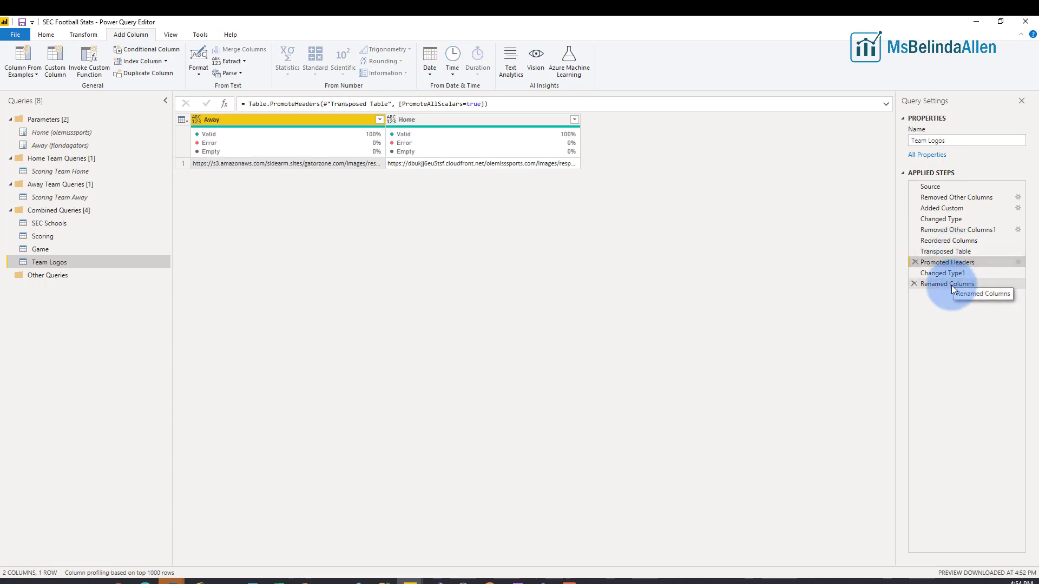
{"action": "left_click", "coordinate": [951, 285]}
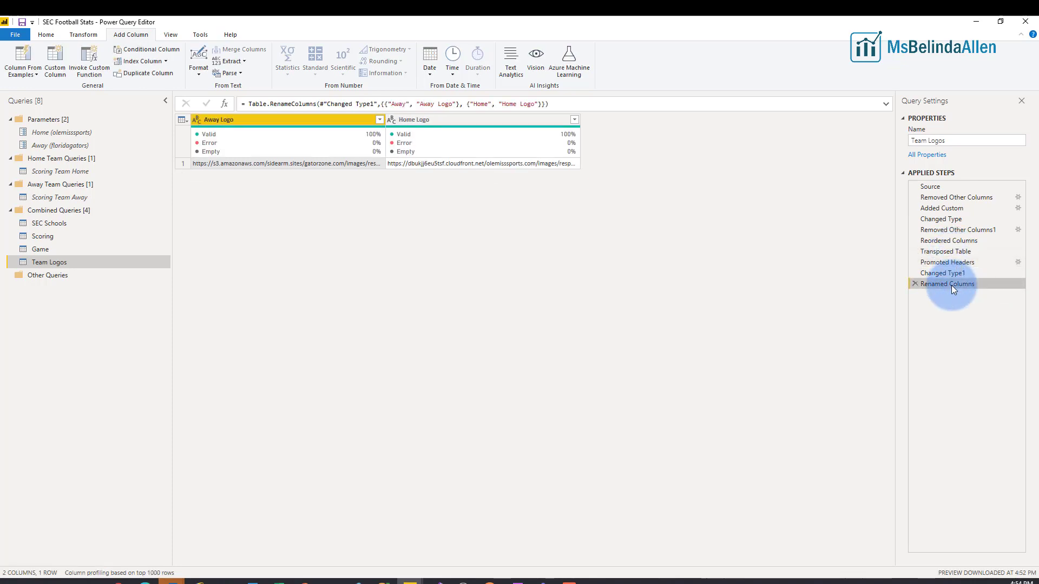
- Examine the Game query's applied steps from Source to Removed Other Columns2, and return to the report in Power BI Desktop
{"action": "left_click", "coordinate": [49, 251]}
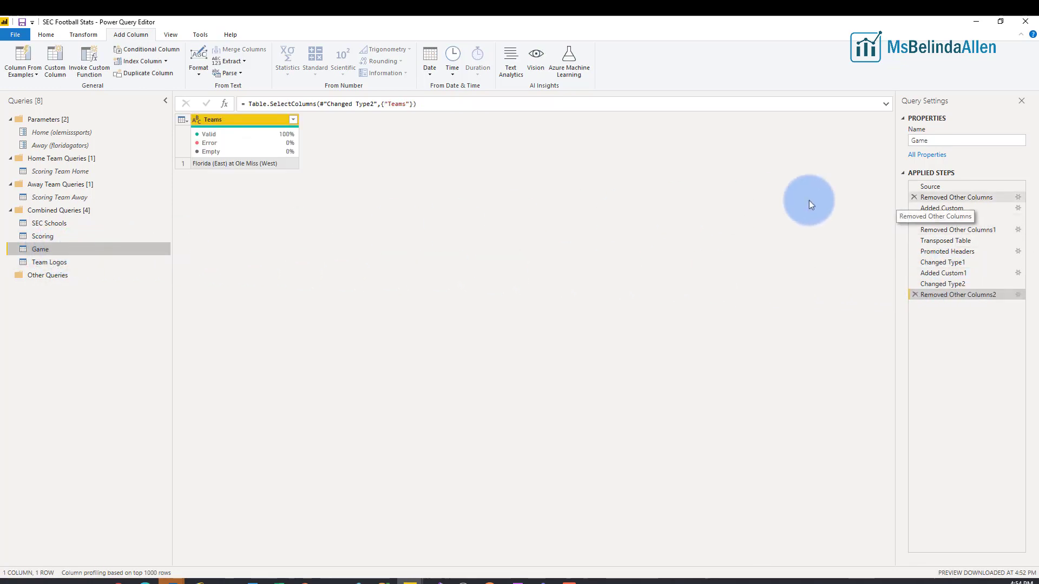
{"action": "left_click", "coordinate": [976, 190]}
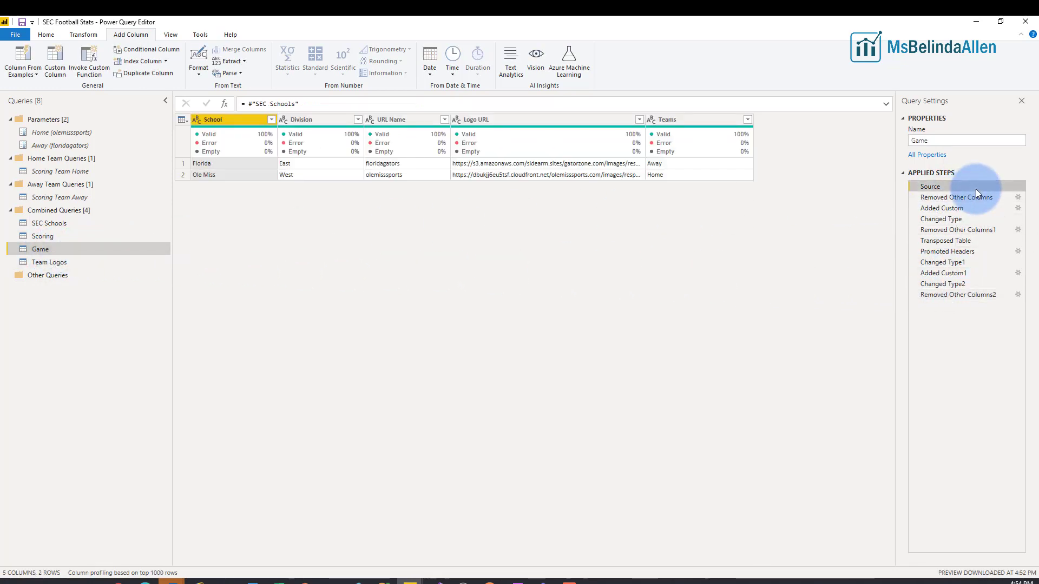
{"action": "left_click", "coordinate": [965, 230]}
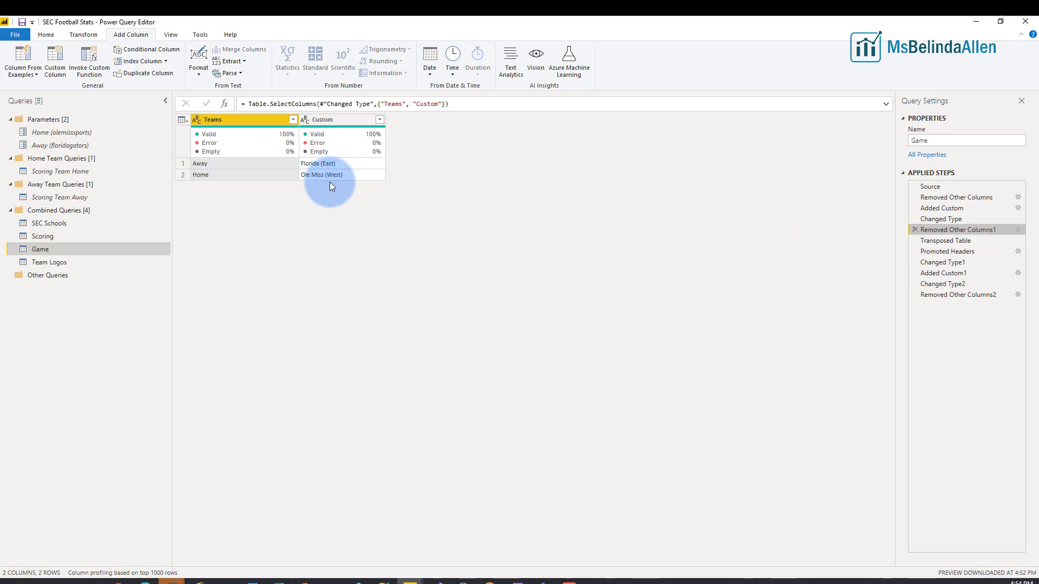
{"action": "left_click", "coordinate": [943, 242]}
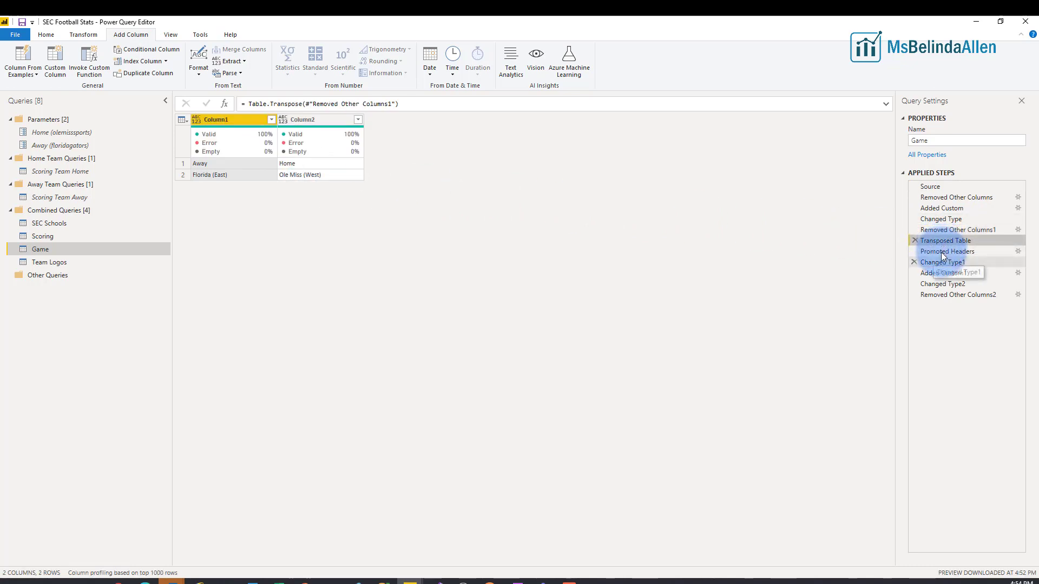
{"action": "left_click", "coordinate": [941, 252]}
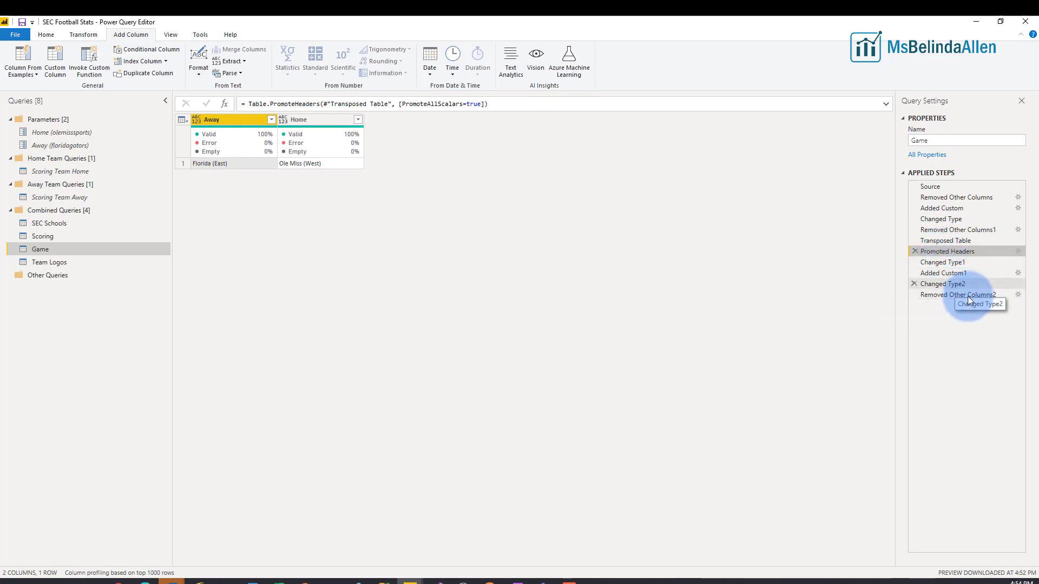
{"action": "left_click", "coordinate": [960, 274]}
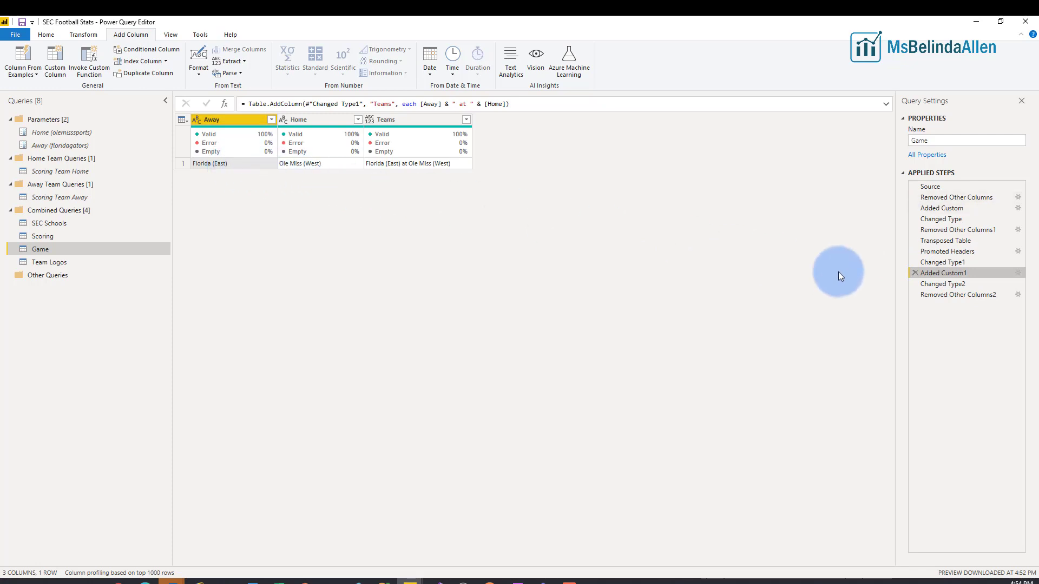
{"action": "left_click", "coordinate": [972, 294]}
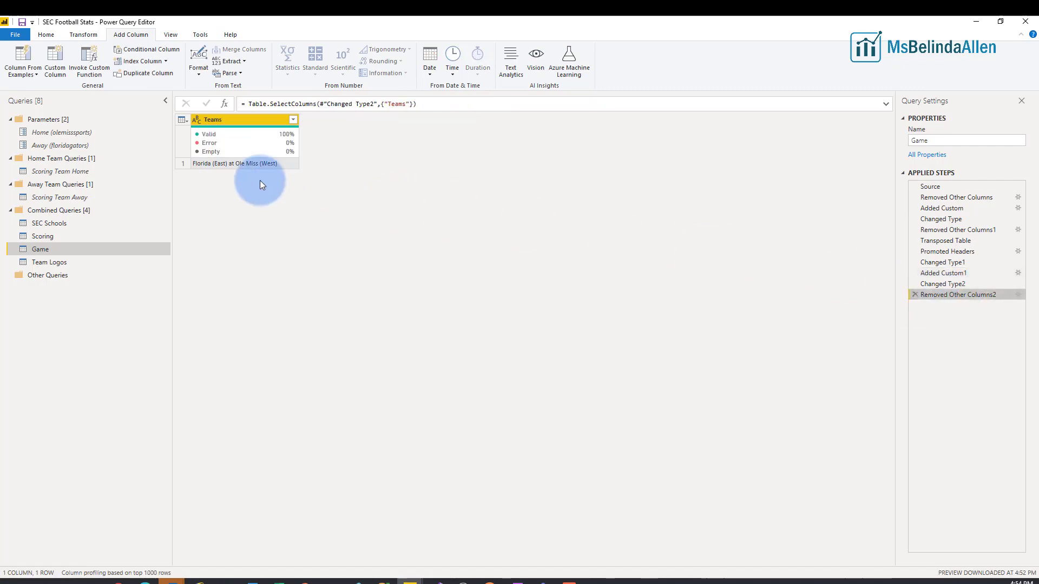
{"action": "left_click", "coordinate": [979, 23]}
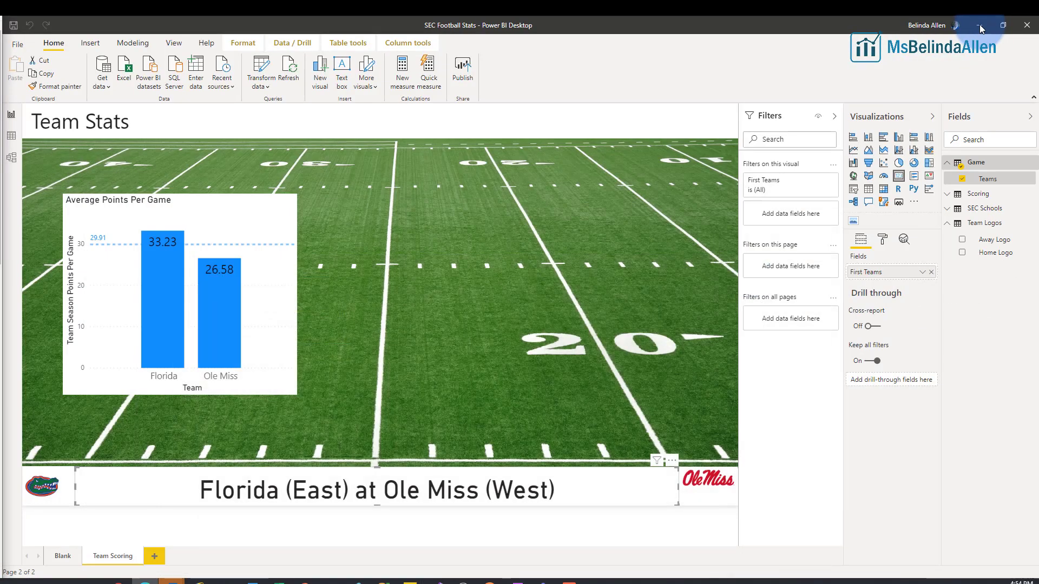